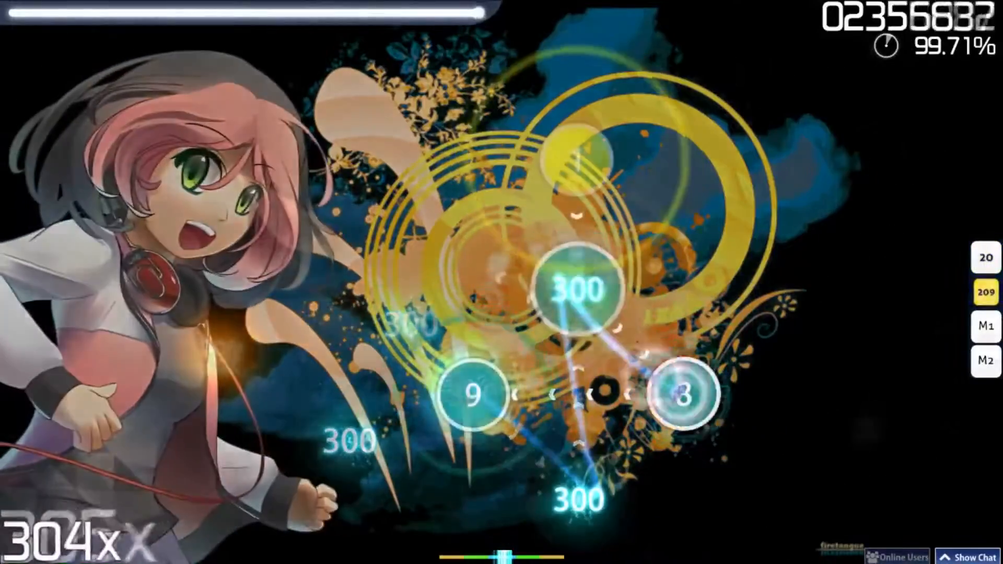
key("z")
key("x")
key("x")
key("x")
key("x")
key("x")
key("z")
key("x")
key("x")
key("x")
key("x")
key("z")
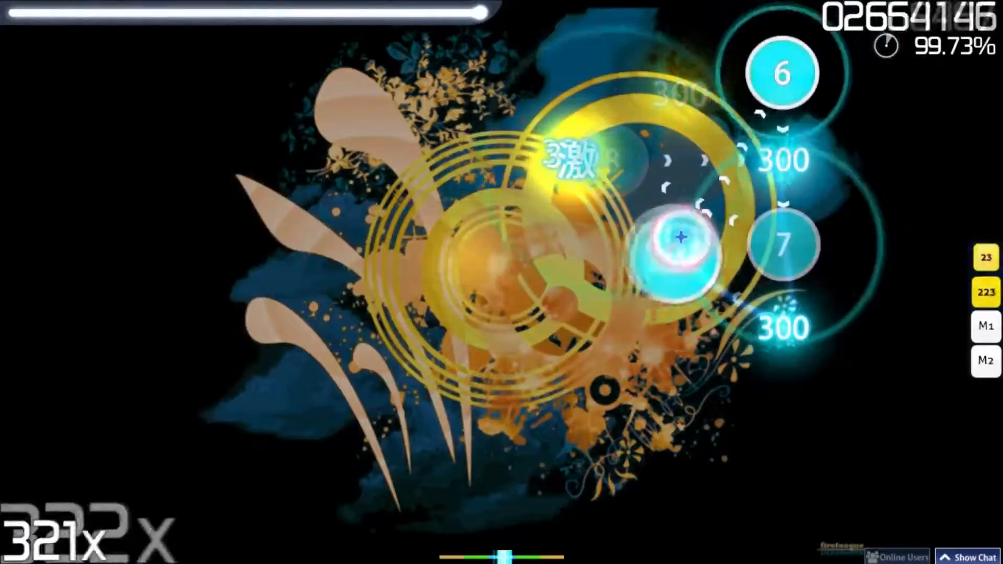
key("x")
key("x")
key("x")
key("x")
key("x")
key("x")
key("x")
key("x")
key("x")
key("x")
key("x")
key("x")
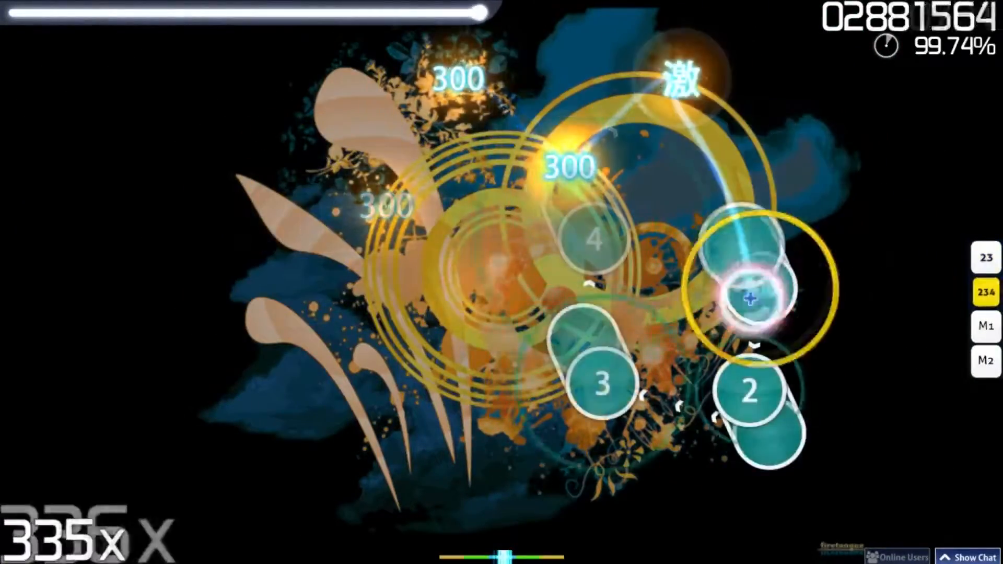
key("x")
key("x")
key("x")
key("x")
key("z")
key("x")
key("z")
key("x")
key("z")
key("x")
key("z")
key("x")
key("x")
key("x")
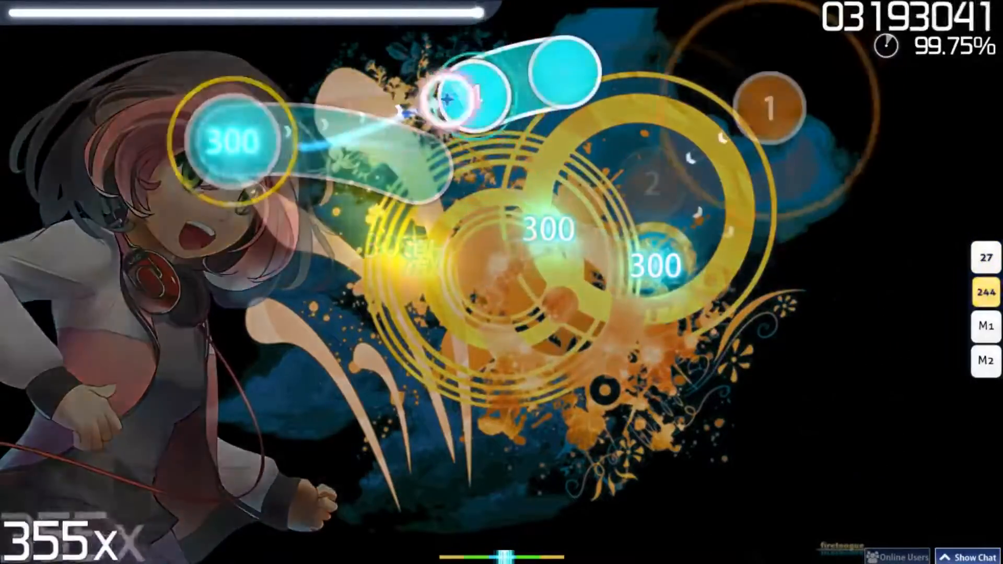
key("x")
key("x")
key("x")
key("x")
key("x")
key("x")
key("z")
key("x")
key("z")
key("x")
key("x")
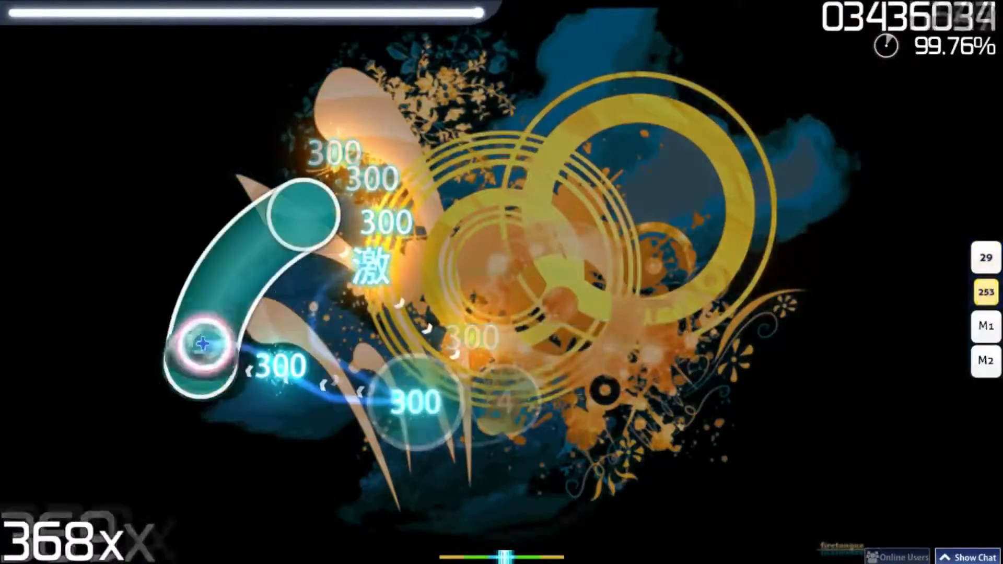
key("x")
key("x")
key("x")
key("x")
key("x")
key("x")
key("x")
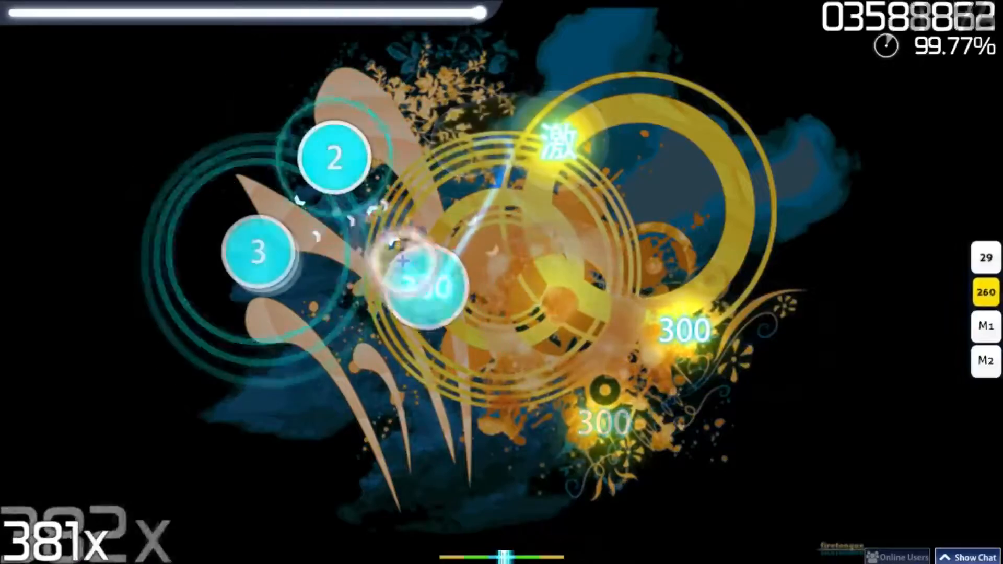
key("x")
key("z")
key("x")
key("x")
key("x")
key("x")
key("z")
key("x")
key("x")
key("x")
key("x")
key("x")
key("z")
key("z")
key("x")
key("x")
key("x")
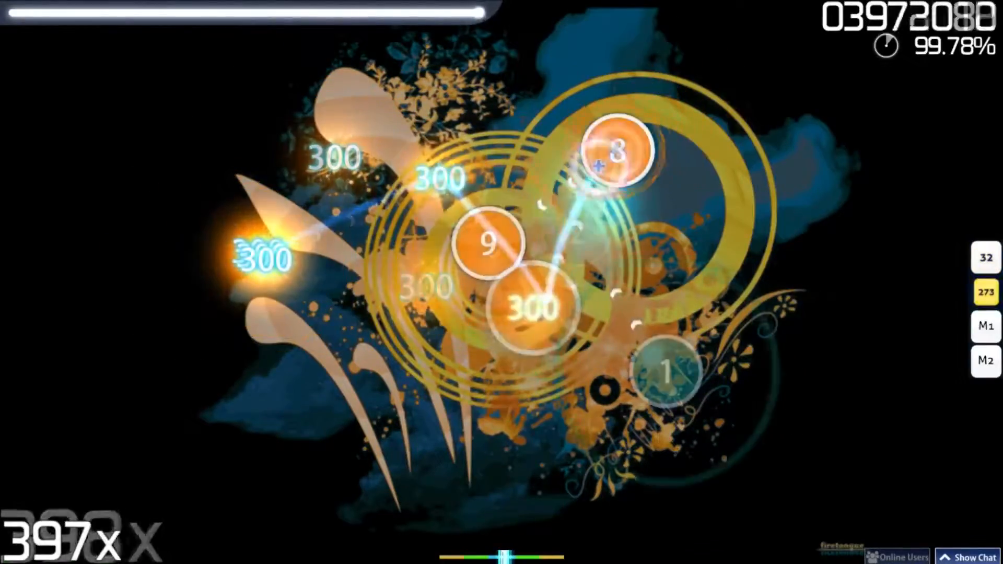
key("x")
key("x")
key("x")
key("x")
key("x")
key("x")
key("x")
key("x")
key("z")
key("x")
key("x")
key("x")
key("z")
key("x")
key("z")
key("x")
key("z")
key("x")
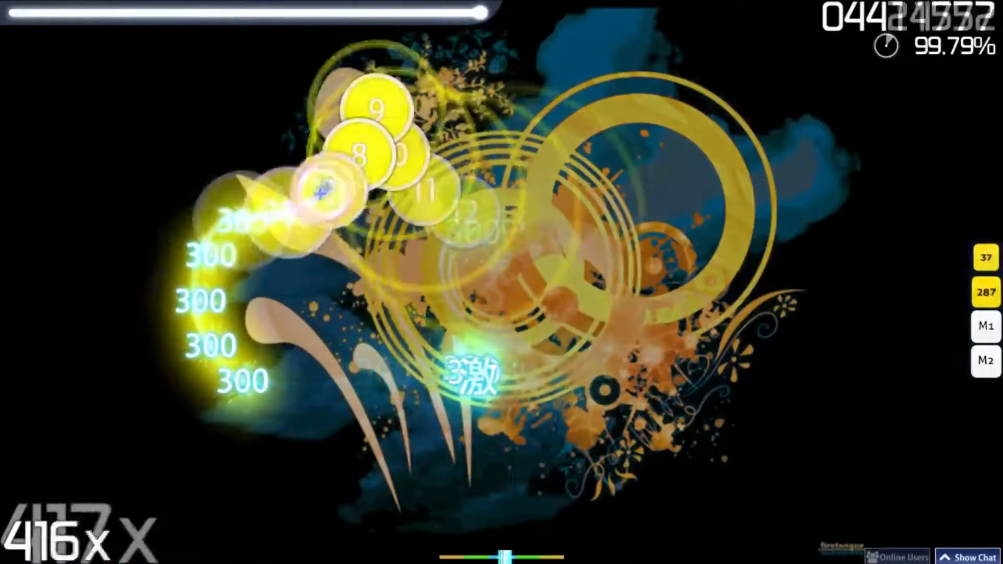
key("z")
key("x")
key("z")
key("x")
key("z")
key("x")
key("z")
key("x")
key("z")
key("x")
key("x")
key("x")
key("x")
key("x")
key("x")
key("x")
key("x")
key("x")
key("x")
key("x")
key("x")
key("x")
key("x")
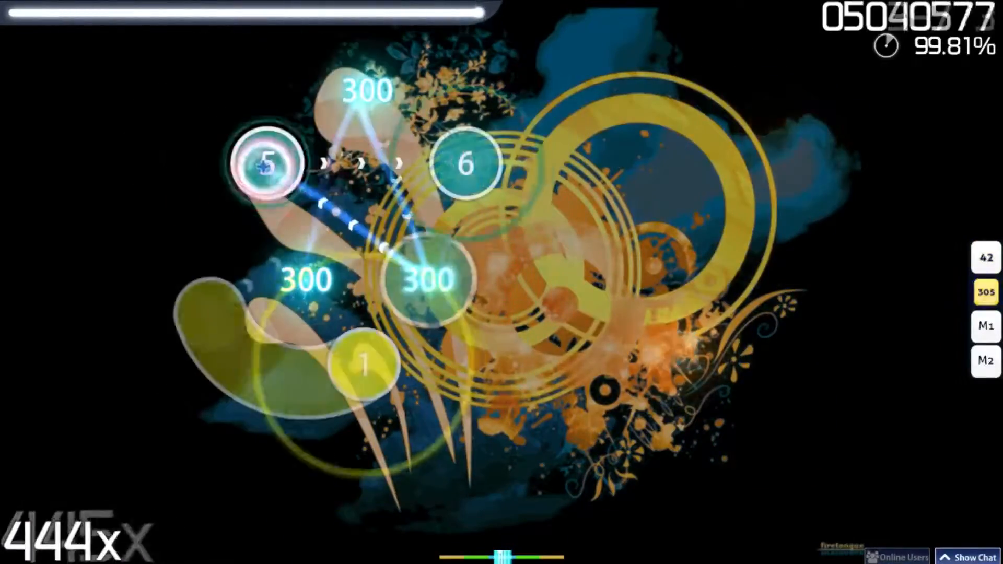
key("x")
key("x")
key("x")
key("x")
key("x")
key("x")
key("x")
key("x")
key("x")
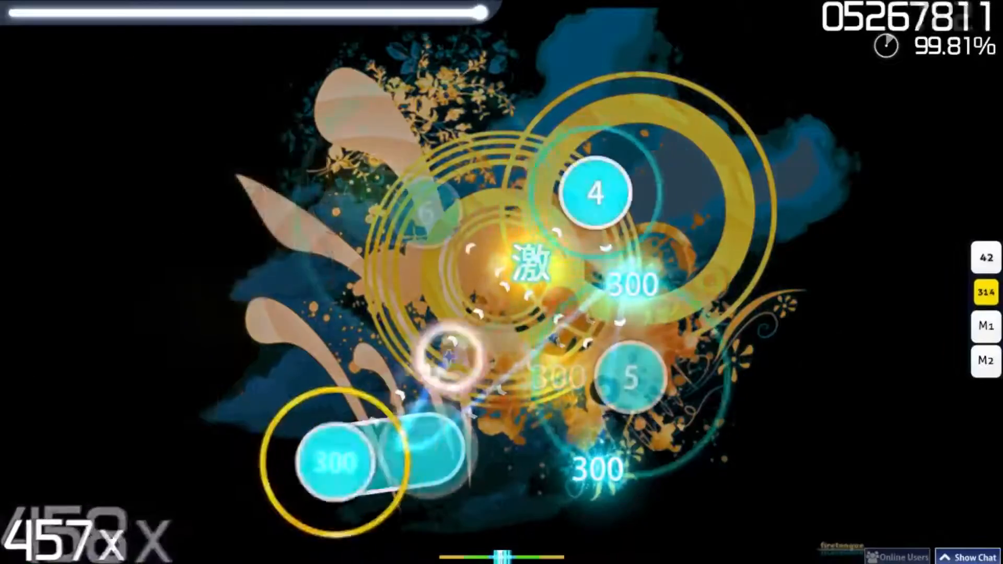
key("x")
key("x")
key("x")
key("x")
key("x")
key("x")
key("x")
key("x")
key("x")
key("x")
key("z")
key("x")
key("z")
key("x")
key("z")
key("x")
key("z")
key("x")
key("z")
key("x")
key("z")
key("x")
key("z")
key("x")
key("z")
key("x")
key("x")
key("x")
key("x")
key("x")
key("x")
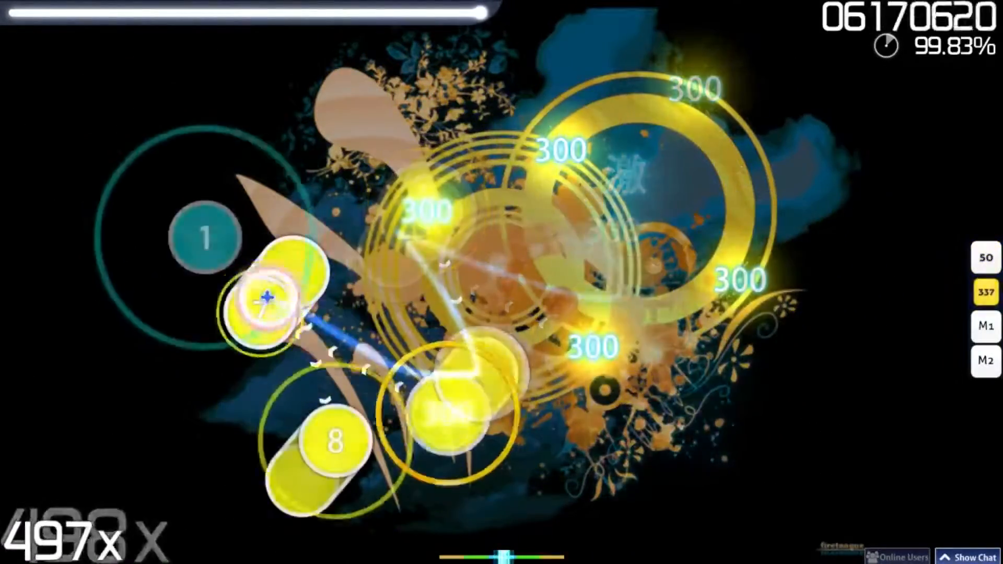
key("x")
key("x")
key("x")
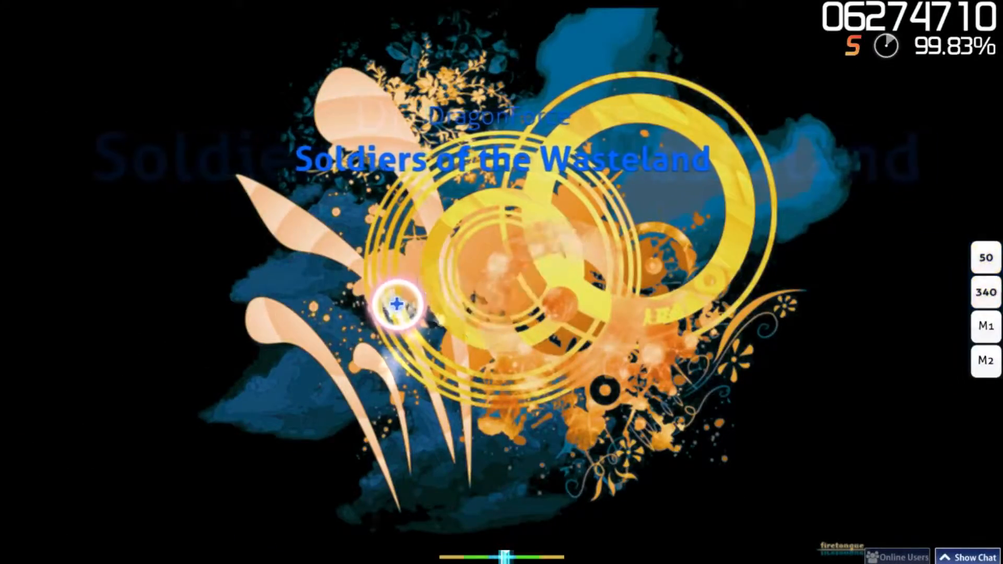
key("z")
key("x")
key("x")
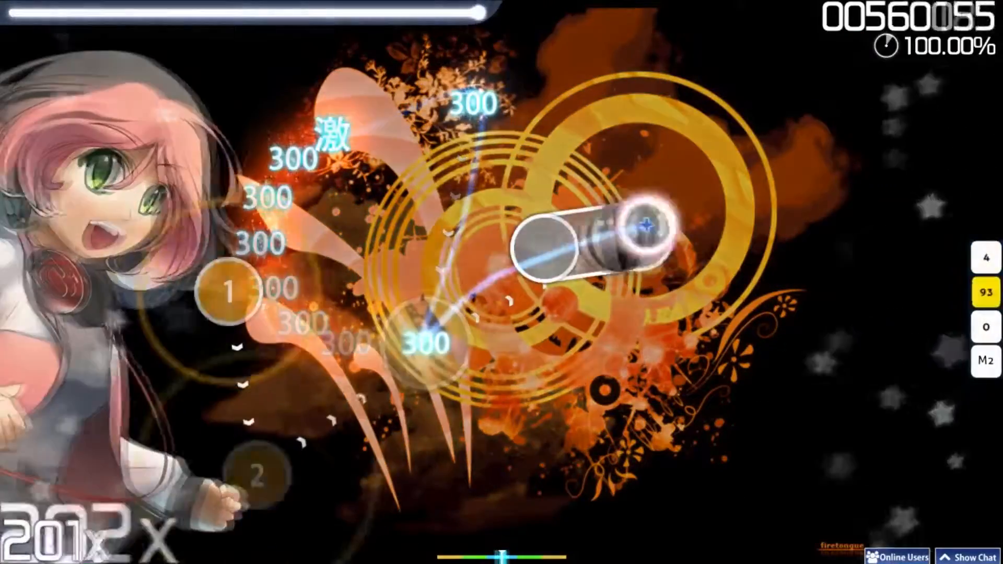
key("x")
key("x")
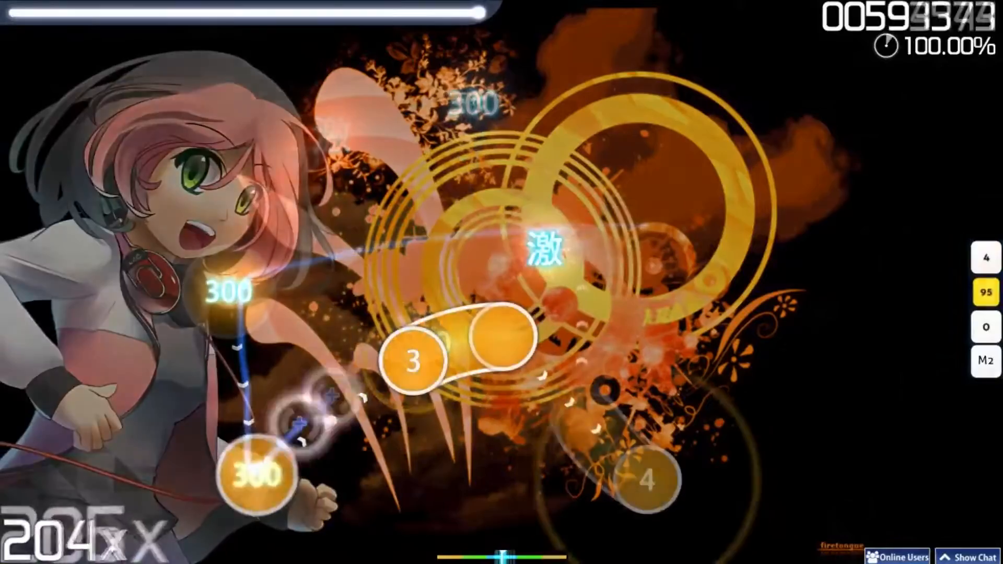
key("x")
key("x")
key("x")
key("z")
key("x")
key("x")
key("x")
key("x")
key("x")
key("x")
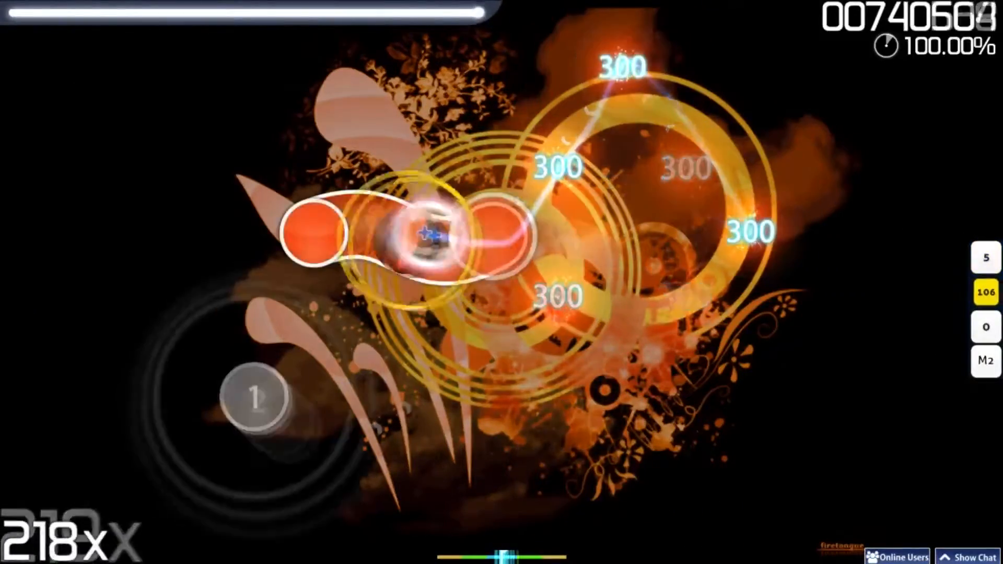
key("z")
key("x")
key("x")
key("x")
key("x")
key("x")
key("z")
key("x")
key("x")
key("z")
key("x")
key("x")
key("x")
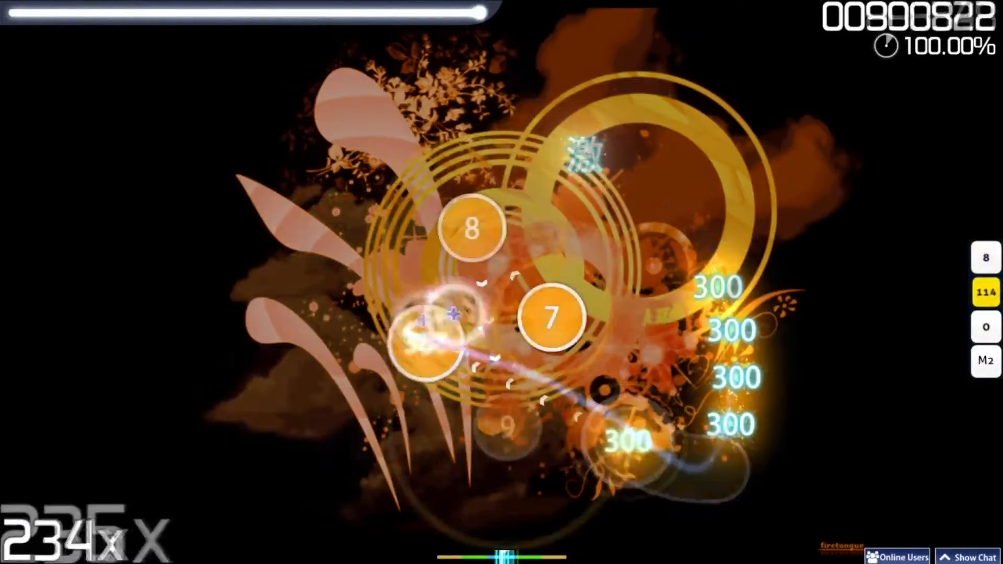
key("x")
key("x")
key("x")
key("z")
key("x")
key("z")
key("x")
key("x")
key("x")
key("z")
key("x")
key("z")
key("x")
key("z")
key("x")
key("z")
key("x")
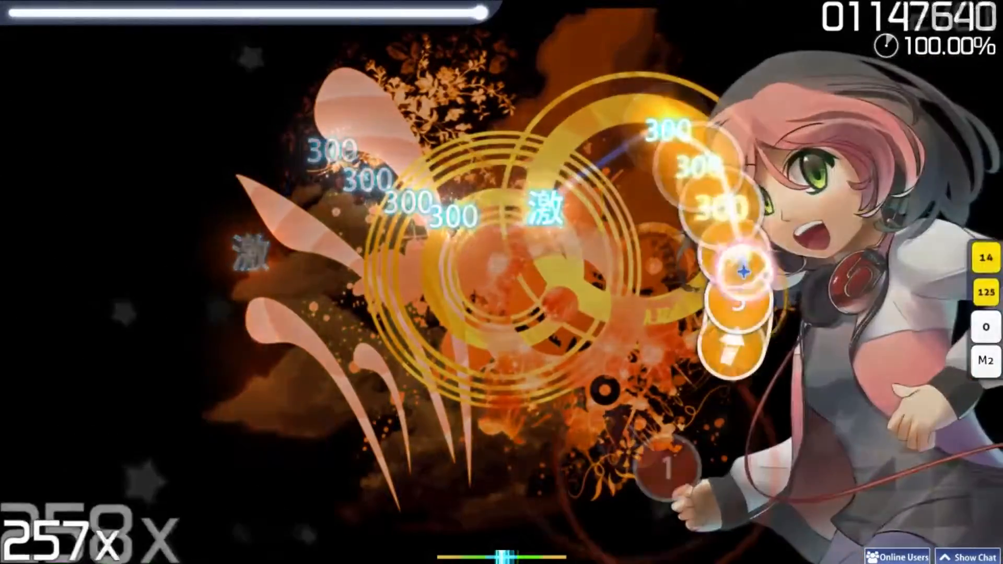
key("x")
key("z")
key("x")
key("z")
key("x")
key("z")
key("x")
key("z")
key("x")
key("x")
key("x")
key("x")
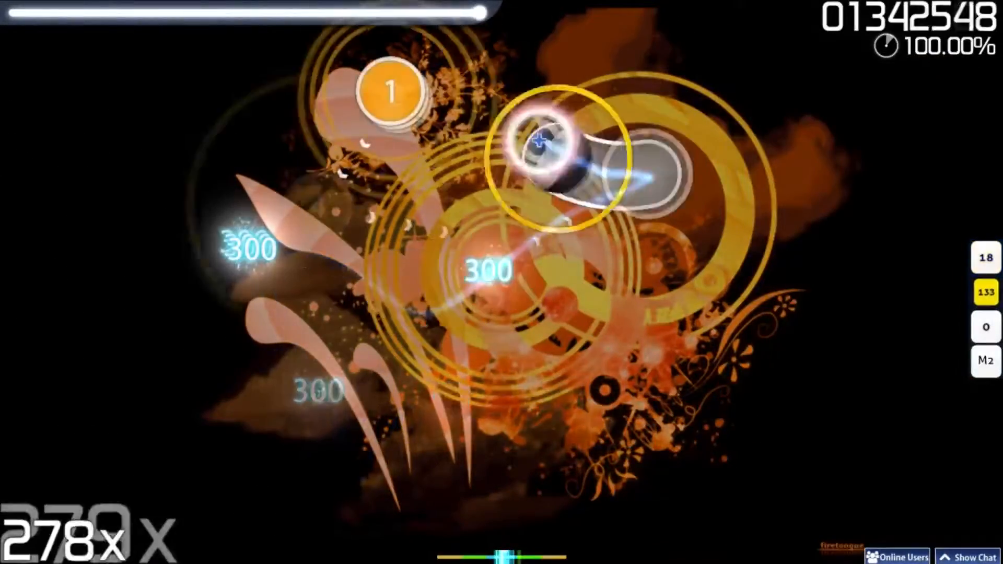
key("x")
key("x")
key("x")
key("x")
key("z")
key("x")
key("z")
key("x")
key("z")
key("x")
key("z")
key("x")
key("z")
key("x")
key("x")
key("x")
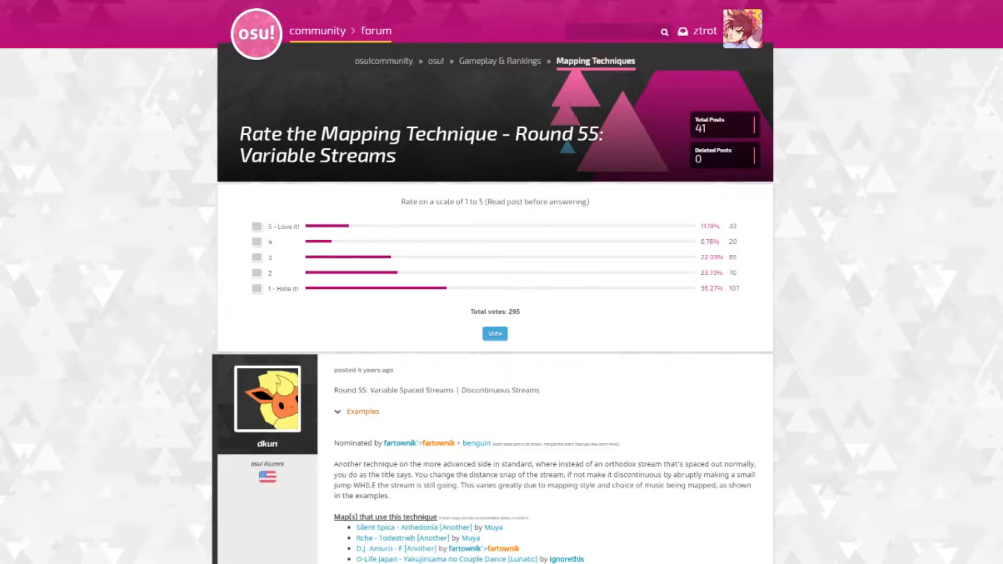
Step: Read through the Round 55 Variable Streams forum thread, from the poll and opening post down through the replies
scroll(501, 282, "down", 4)
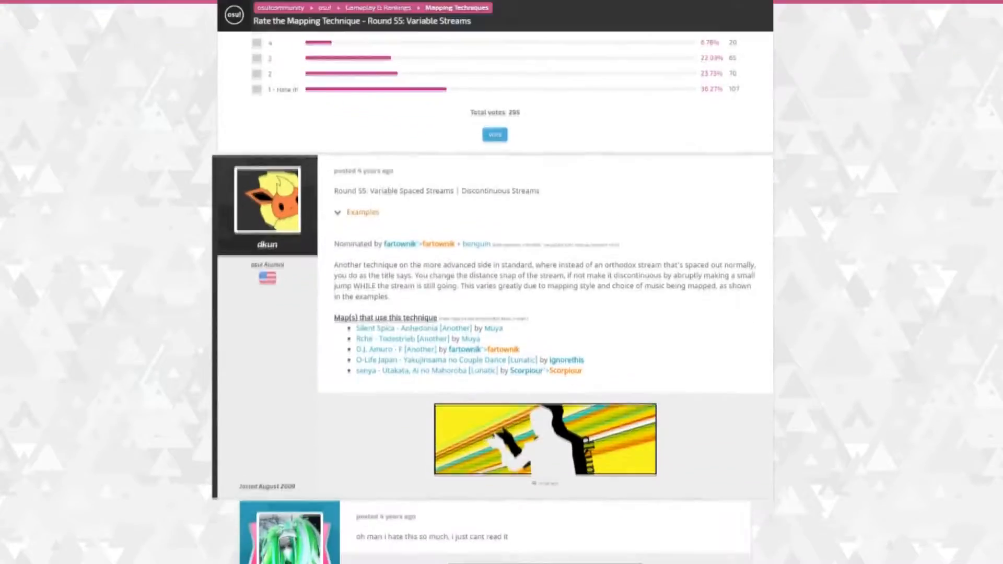
scroll(502, 282, "down", 8)
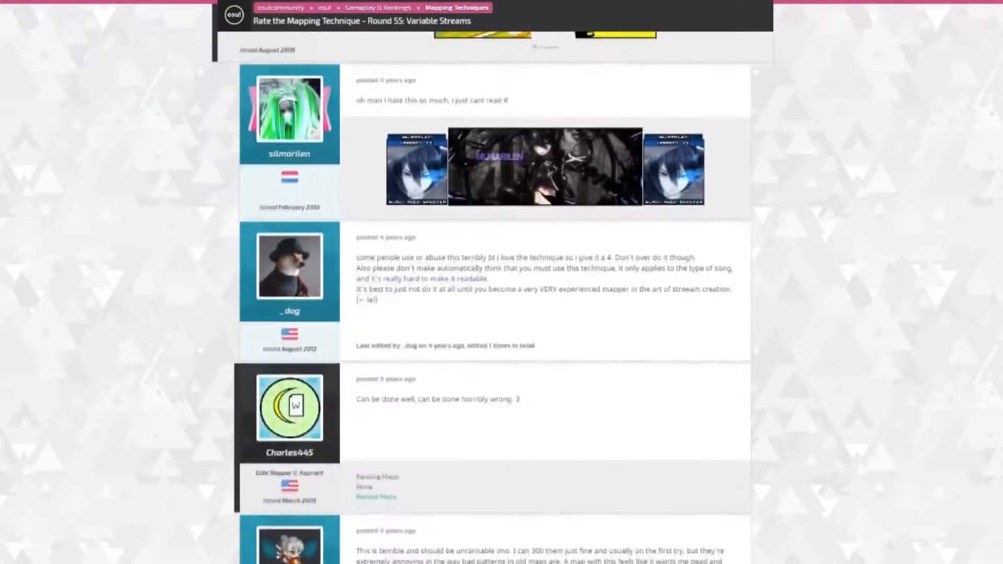
scroll(502, 282, "down", 8)
scroll(502, 283, "down", 8)
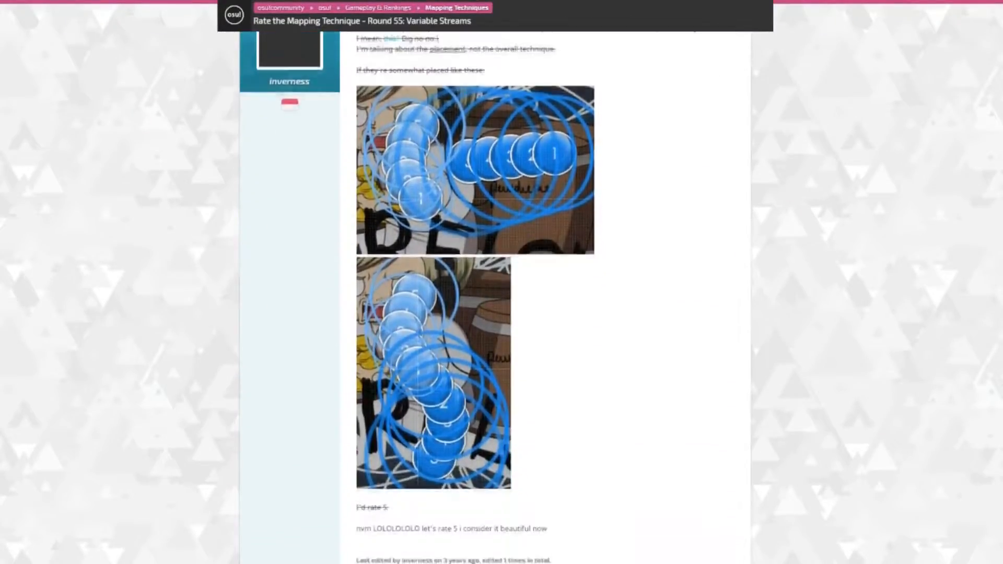
scroll(502, 282, "down", 9)
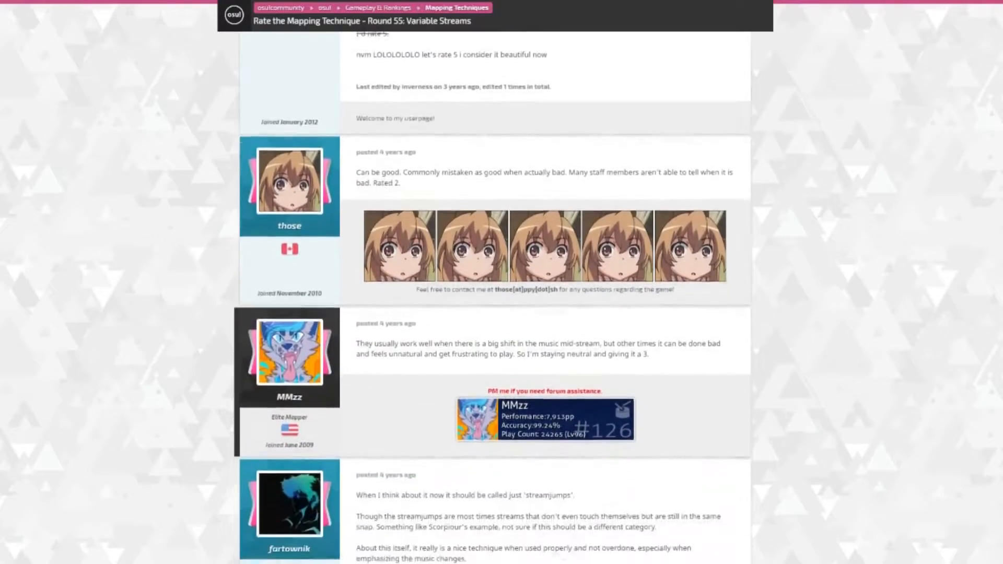
scroll(502, 282, "down", 8)
scroll(502, 282, "down", 8)
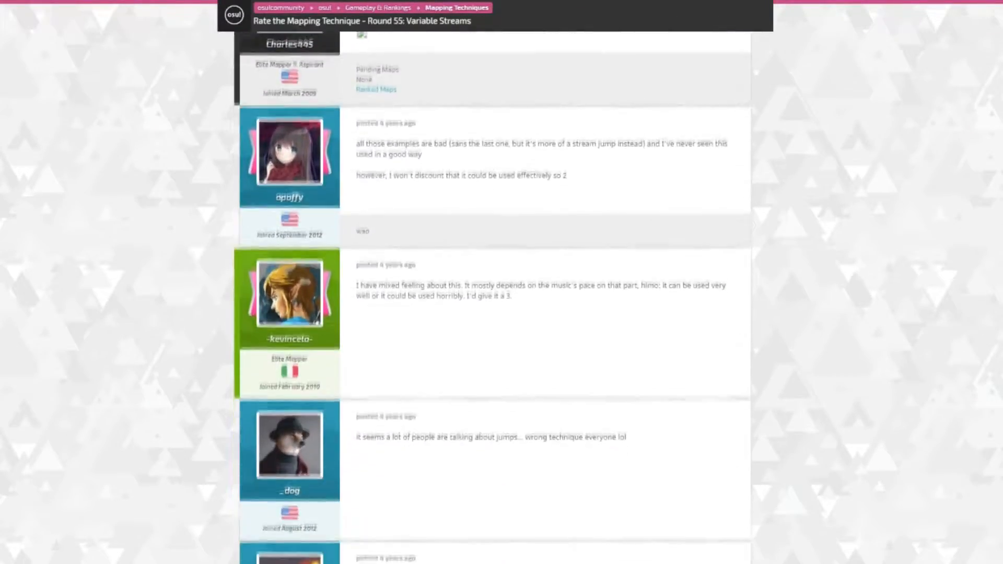
scroll(502, 282, "down", 2)
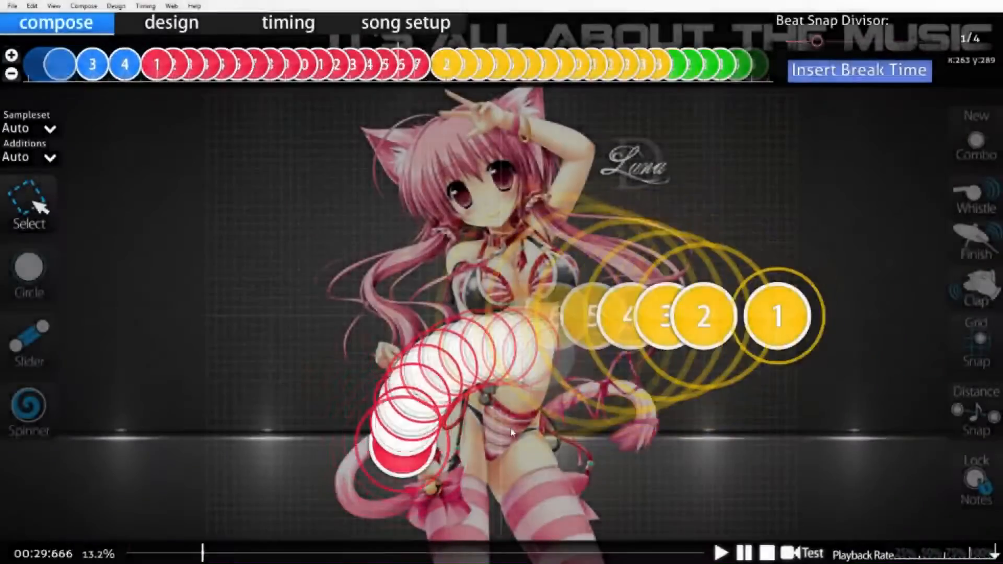
Step: Undo the recent edits until the red object is a slider again and lower the middle control point of its arc
scroll(512, 432, "up", 8)
left_click(32, 6)
left_click(47, 18)
key("ctrl+z")
key("ctrl+z")
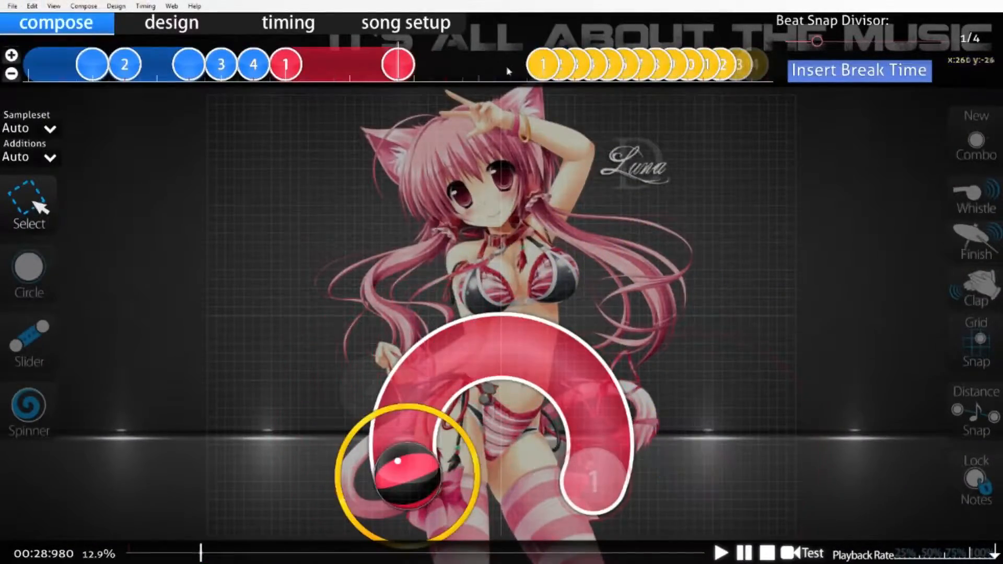
left_click(502, 346)
left_click_drag(502, 346, 502, 373)
Step: Convert the reshaped red slider to a stream by distance snap
left_click(84, 7)
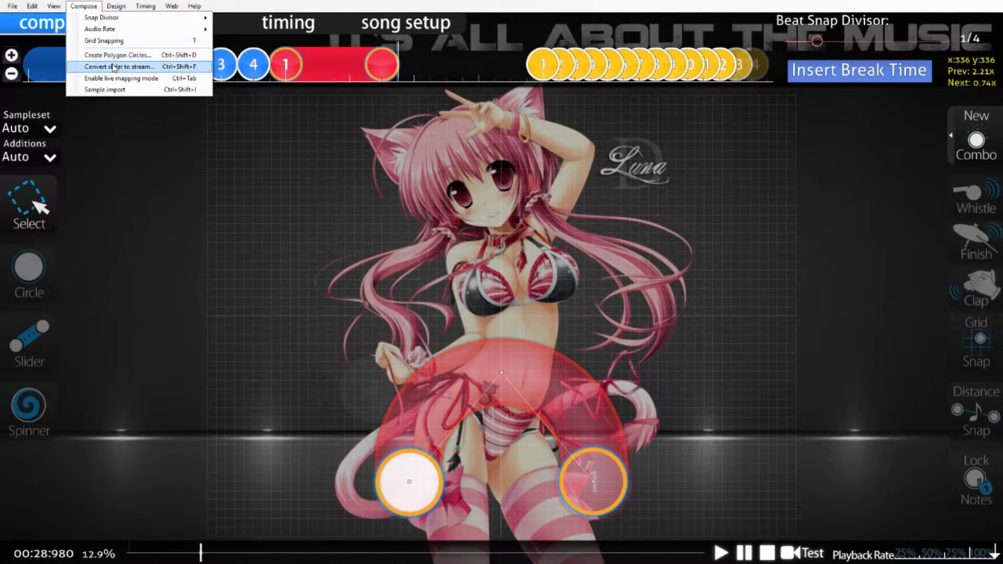
left_click(114, 67)
left_click(566, 279)
left_click(566, 278)
left_click(566, 278)
left_click(566, 278)
left_click(566, 278)
left_click(566, 278)
left_click(496, 323)
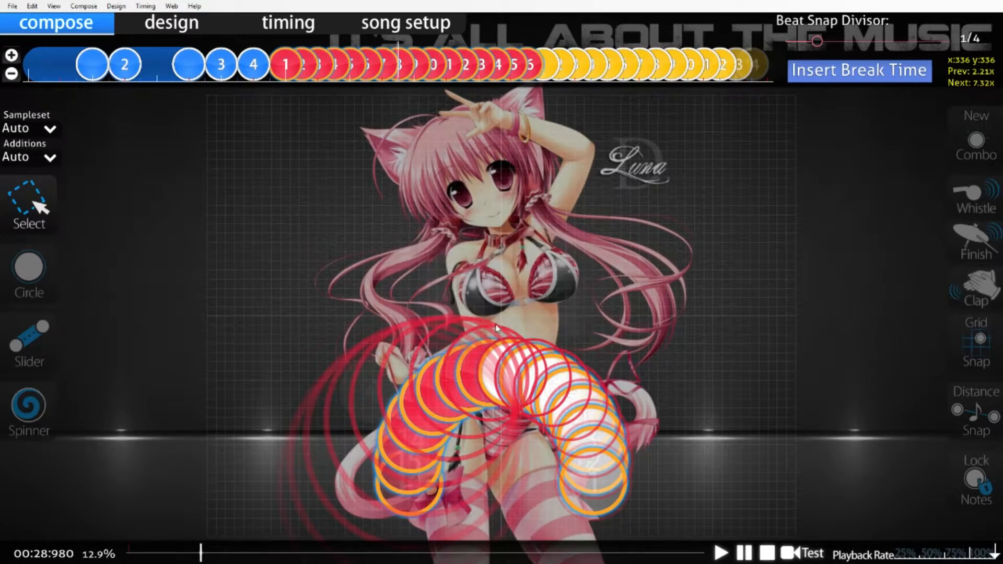
left_click(496, 329)
Step: Draw a curved yellow slider arching above the red stream, replacing the straight yellow stream
scroll(540, 385, "up", 7)
scroll(540, 390, "down", 13)
scroll(540, 390, "down", 10)
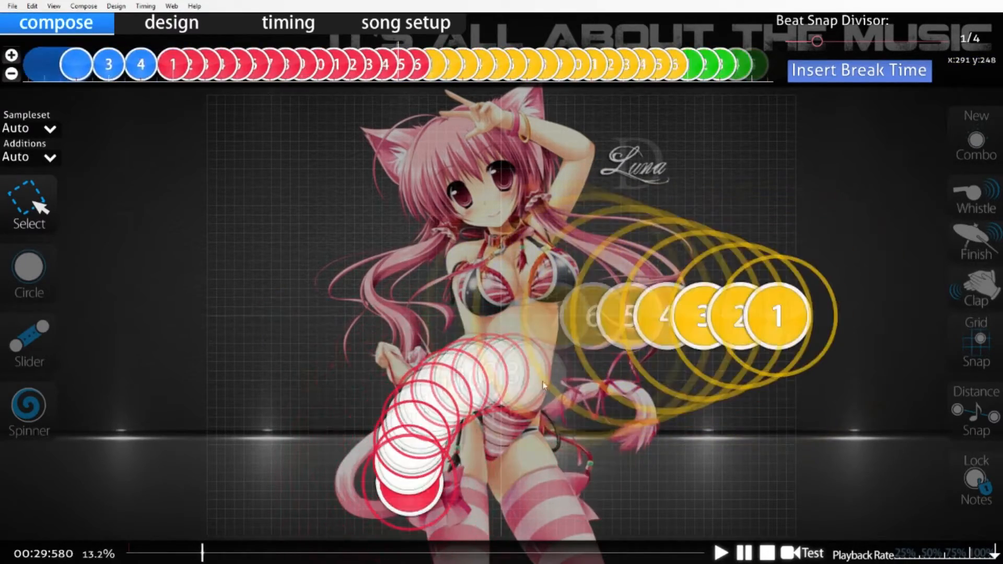
left_click(337, 424)
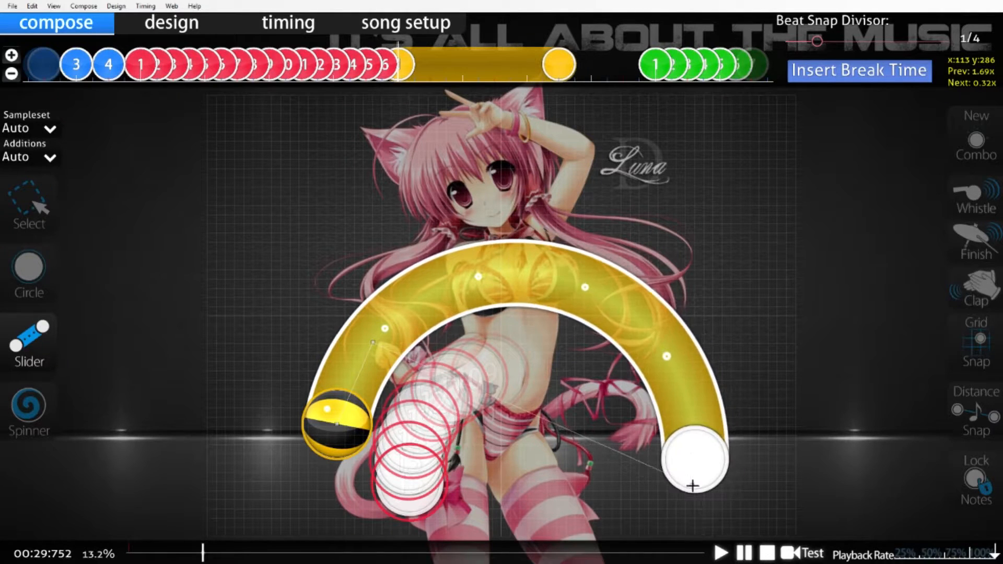
left_click(46, 216)
left_click(381, 338)
Step: Centre and lower the yellow slider's middle control point and adjust its start and end so the arc surrounds the red stream
left_click_drag(501, 275, 502, 293)
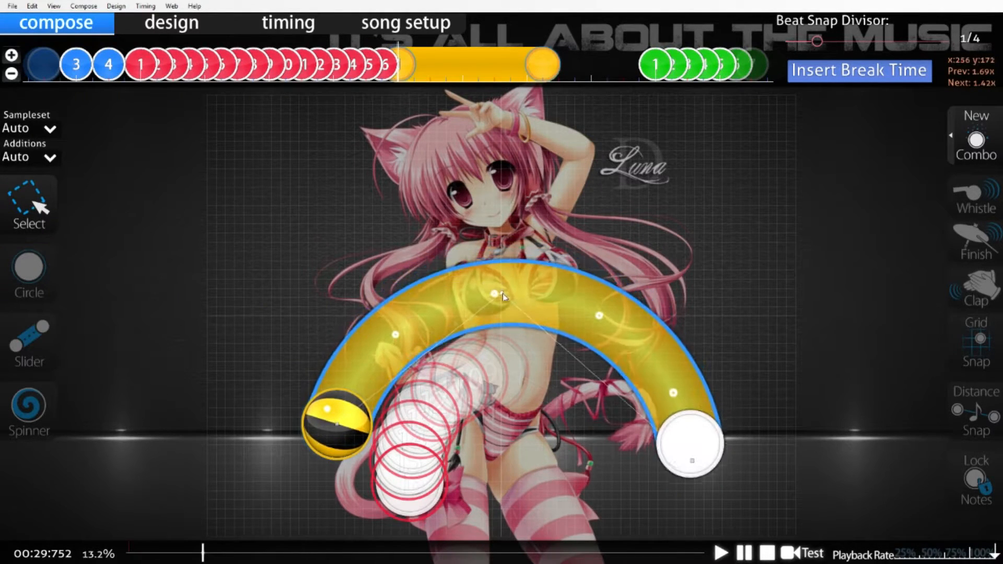
left_click_drag(338, 427, 364, 454)
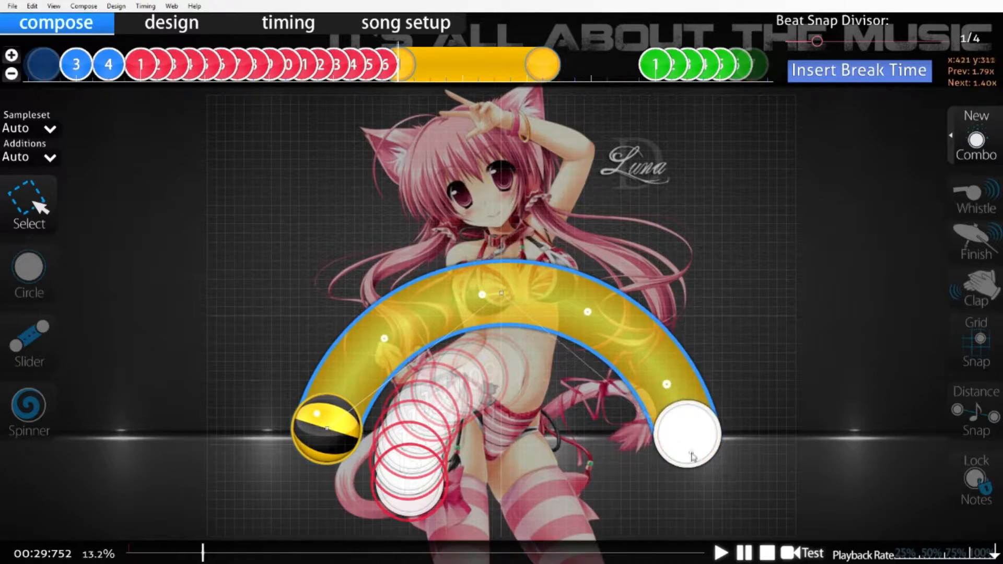
left_click_drag(692, 453, 675, 444)
scroll(676, 445, "up", 9)
scroll(676, 445, "down", 6)
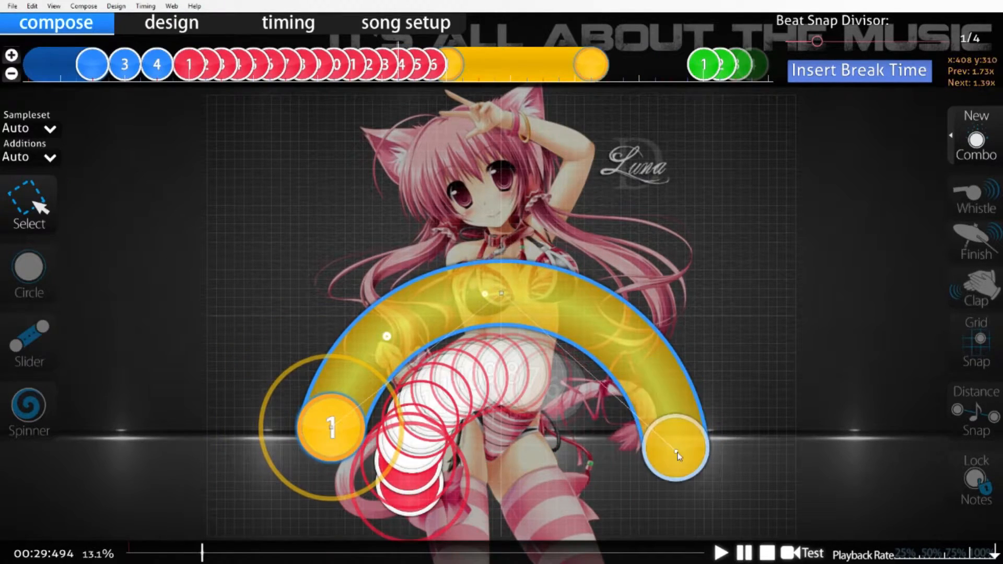
scroll(678, 456, "up", 6)
scroll(678, 456, "down", 5)
Step: Try converting the yellow slider to a 1/4 stream by distance snap, testing 0.70x and 0.60x spacing
left_click(84, 6)
left_click(105, 54)
left_click(566, 278)
left_click(566, 277)
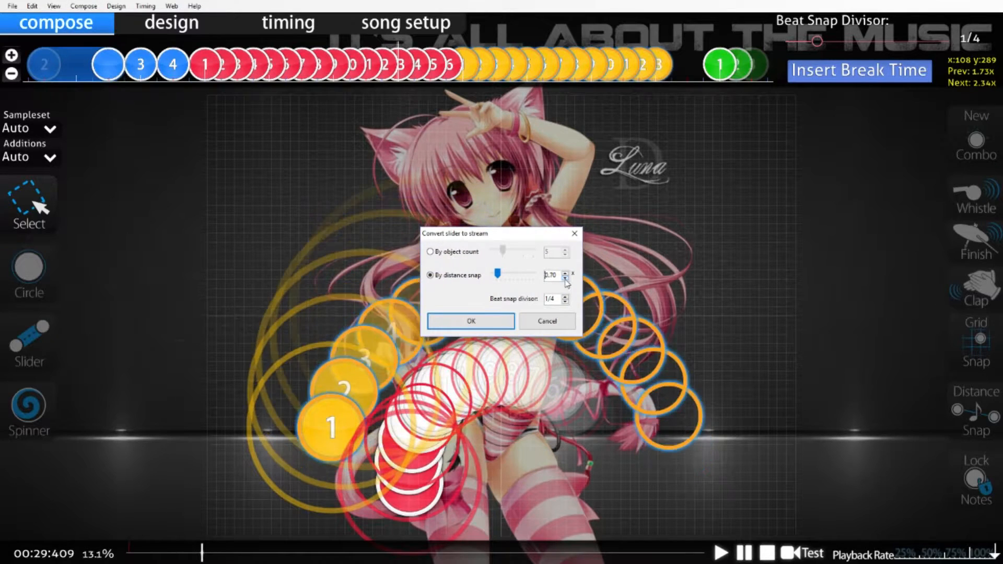
left_click(565, 277)
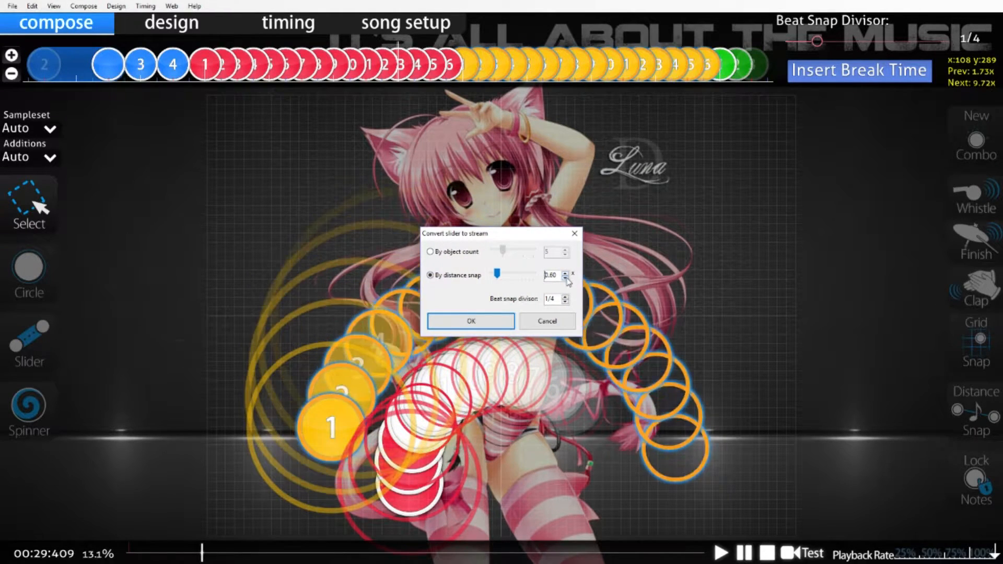
left_click(486, 321)
scroll(549, 369, "up", 2)
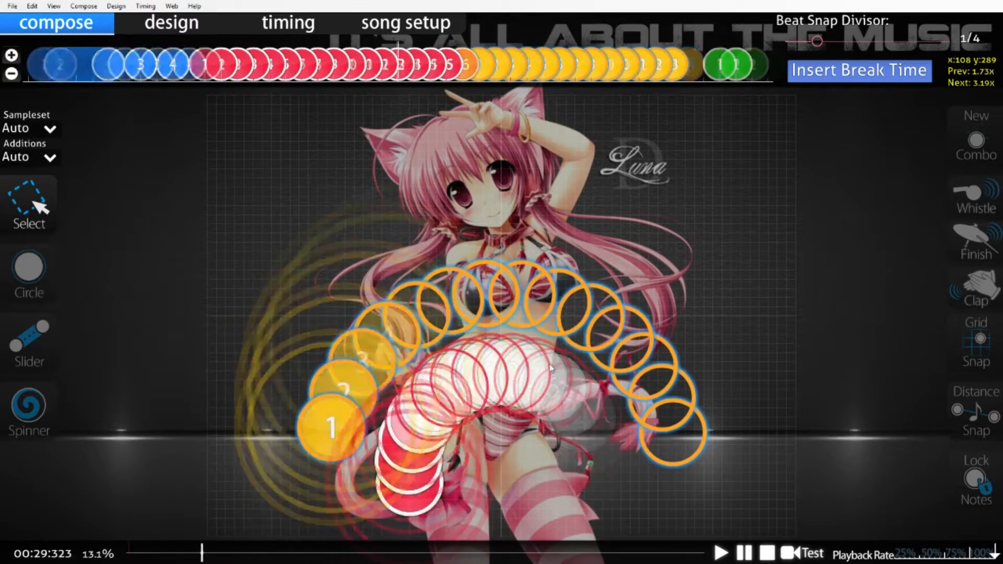
scroll(550, 369, "down", 14)
scroll(550, 370, "up", 8)
key("ctrl+z")
Step: Try raising the yellow slider's middle control point and converting the slider to a 1/4 stream by distance snap
left_click_drag(503, 297, 503, 276)
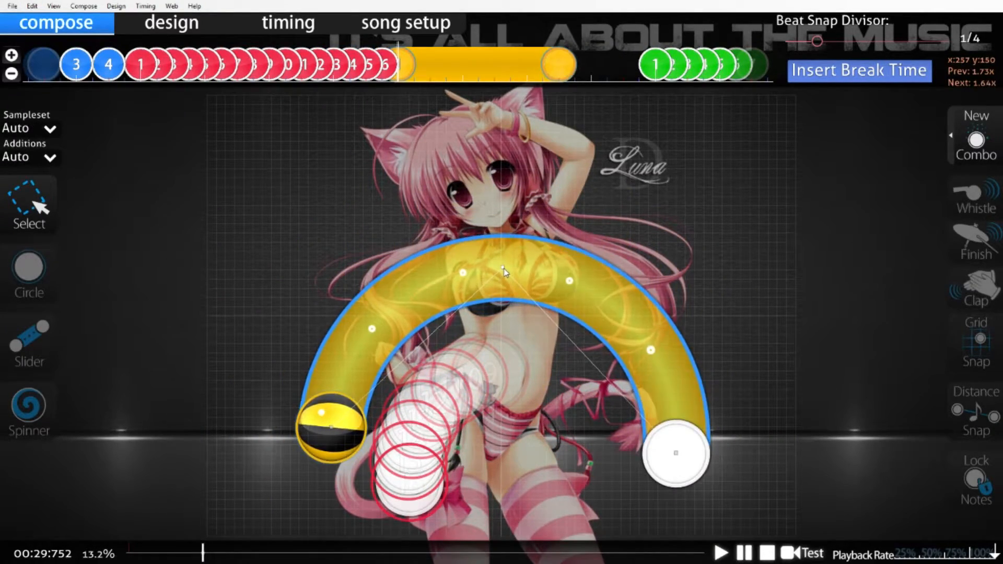
left_click(32, 6)
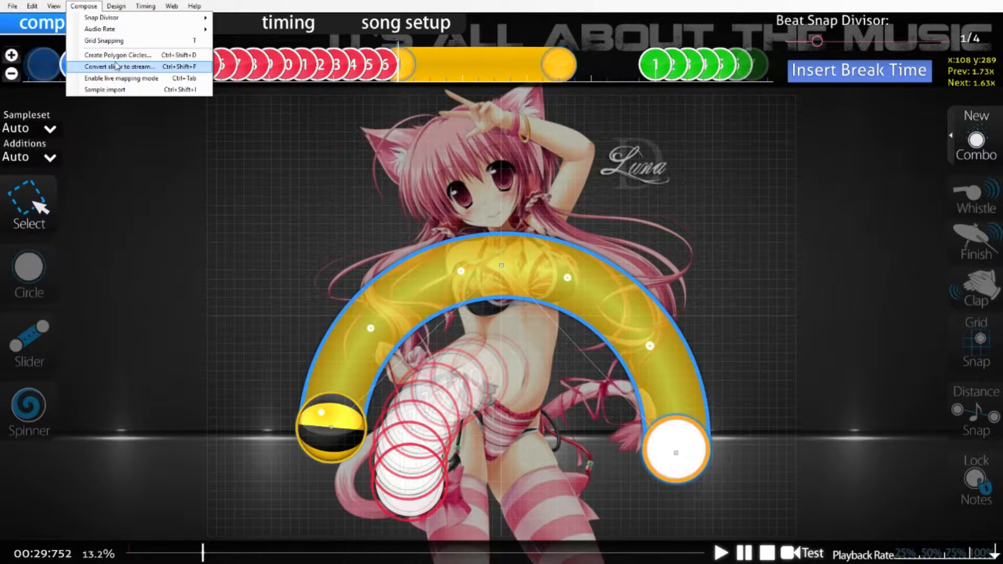
left_click(127, 67)
left_click(566, 278)
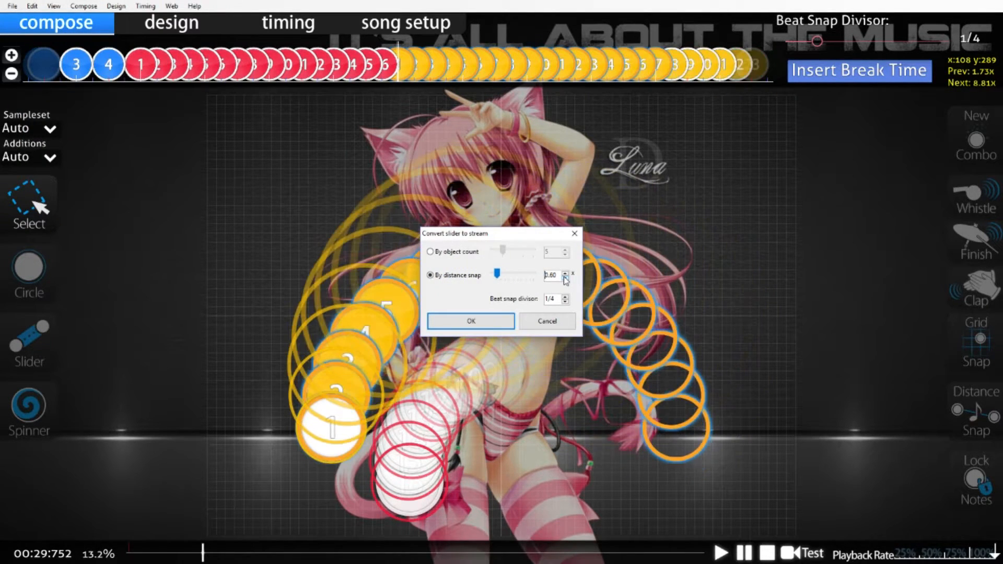
left_click(465, 324)
scroll(534, 431, "up", 1)
scroll(534, 431, "down", 7)
scroll(534, 431, "up", 9)
scroll(534, 434, "down", 6)
scroll(534, 431, "down", 1)
scroll(534, 431, "up", 7)
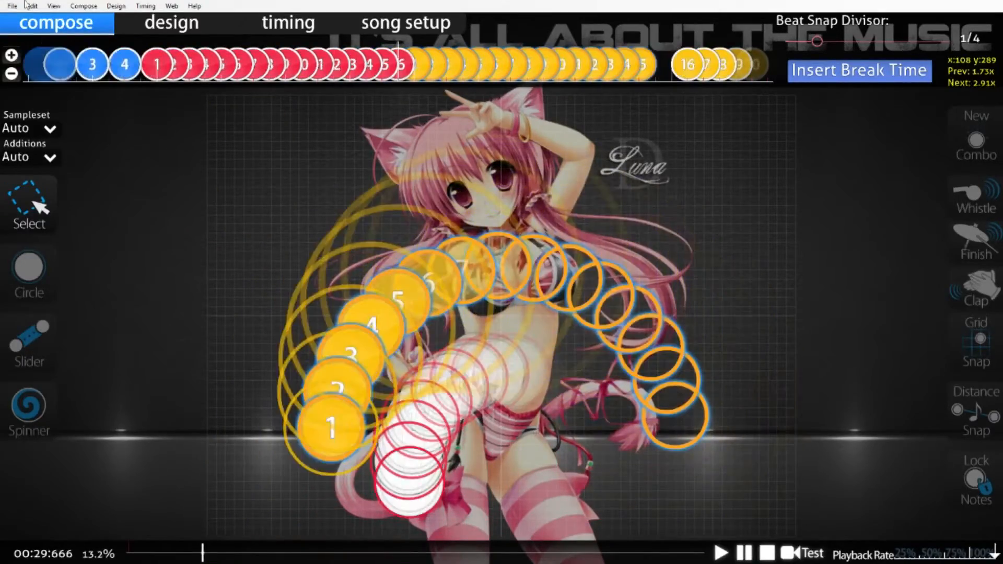
Step: Undo the yellow stream conversion and raise the slider's middle control point further for a taller arc
left_click(33, 6)
left_click(48, 18)
left_click(500, 261)
left_click_drag(500, 261, 502, 244)
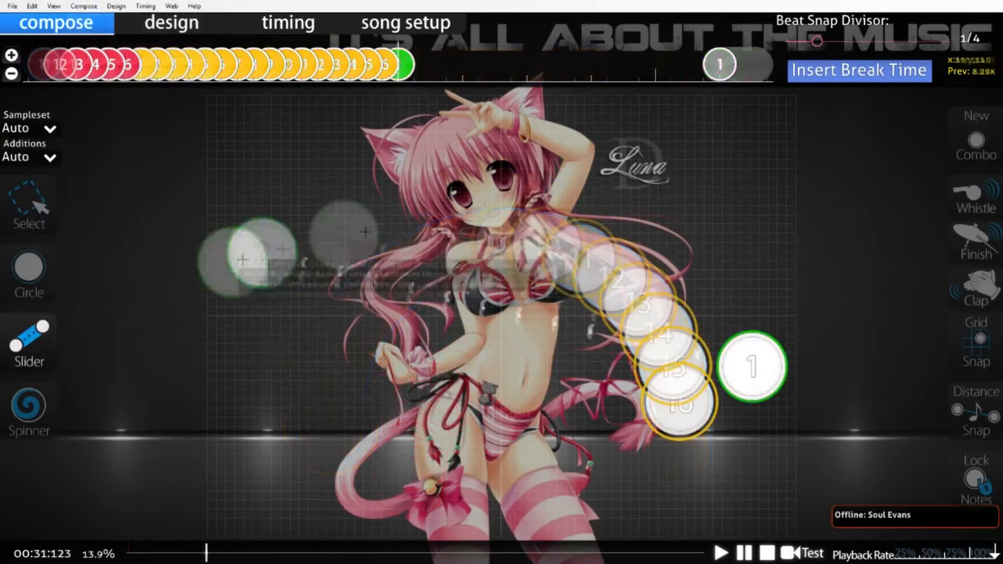
Step: Draw a wide green slider that starts beside the last yellow circle and arches back over the yellow stream
left_click(753, 367)
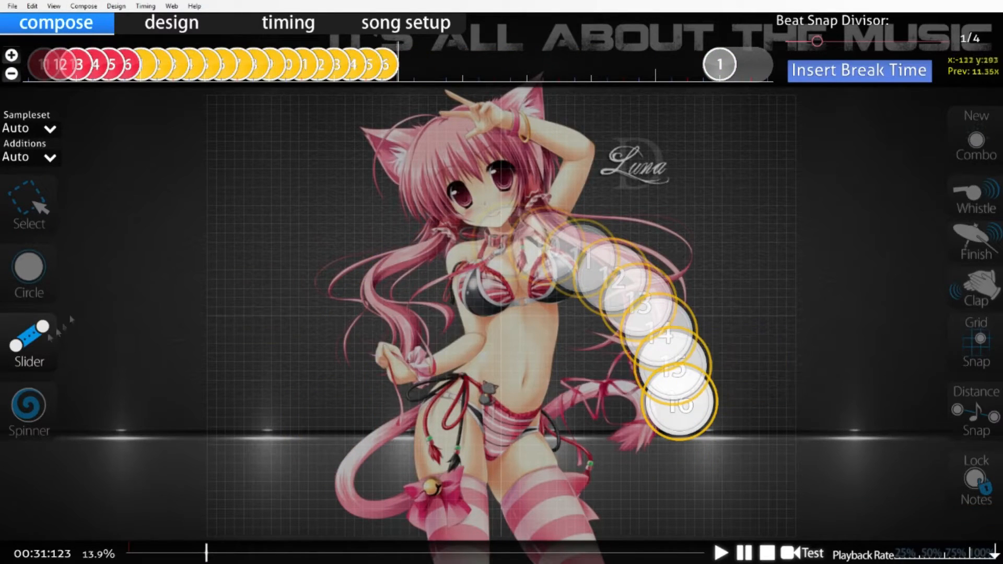
left_click(731, 260)
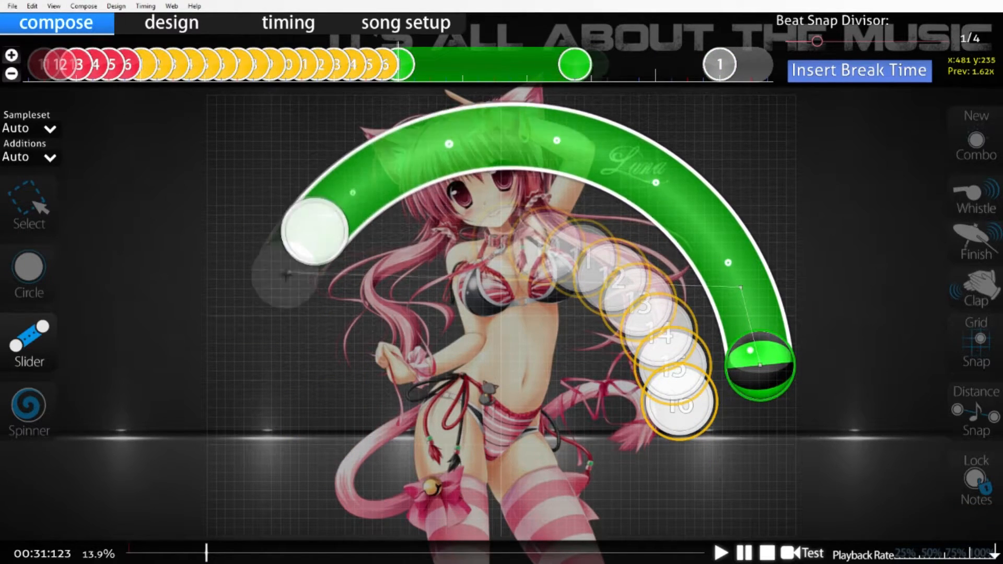
left_click(17, 209)
Step: Move the green slider's middle control point to the top centre of the arc and nudge its end point inward
left_click(738, 286)
left_click_drag(737, 286, 525, 164)
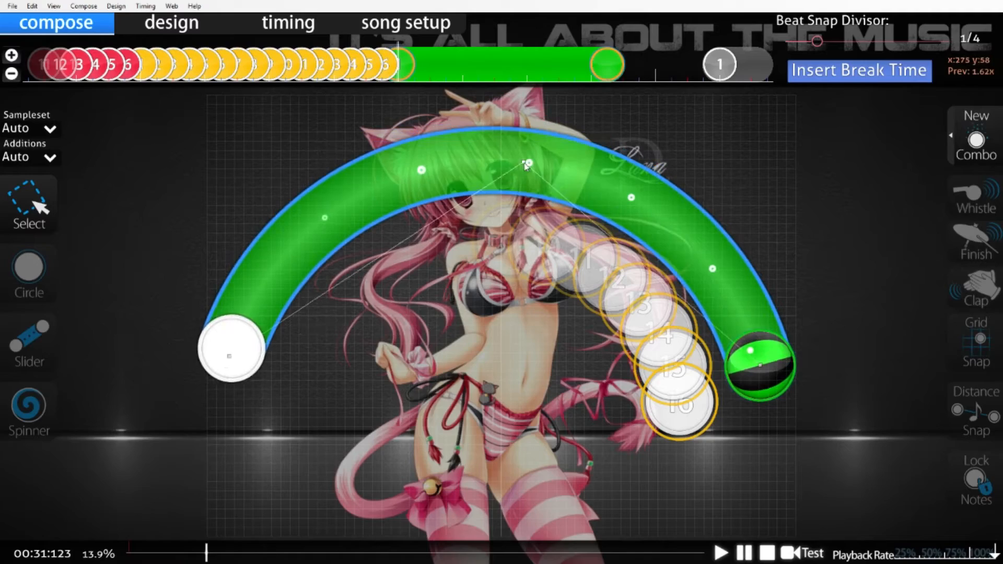
left_click_drag(235, 360, 248, 365)
left_click_drag(524, 163, 500, 156)
scroll(422, 320, "up", 6)
scroll(422, 319, "down", 4)
scroll(421, 318, "up", 5)
scroll(421, 317, "down", 7)
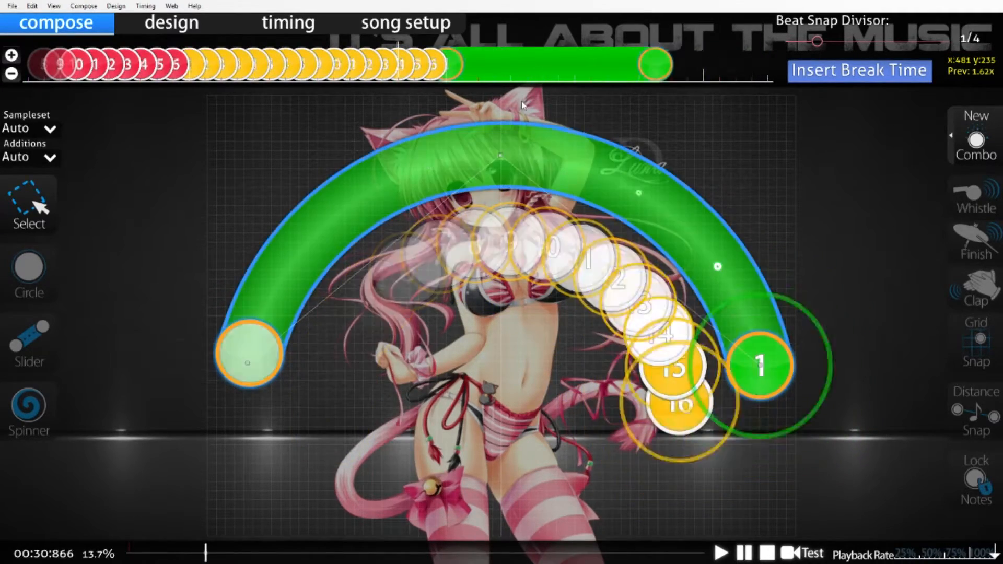
Step: Try converting the green slider to a 1/4 stream by distance snap, reducing the spacing below 0.90x
left_click(33, 7)
mouse_move(88, 9)
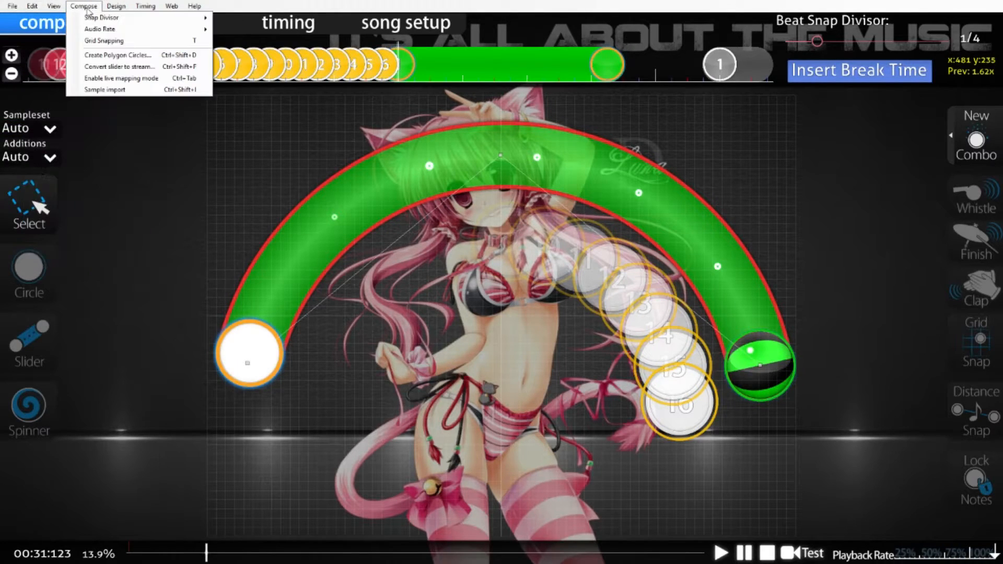
left_click(121, 67)
left_click(566, 280)
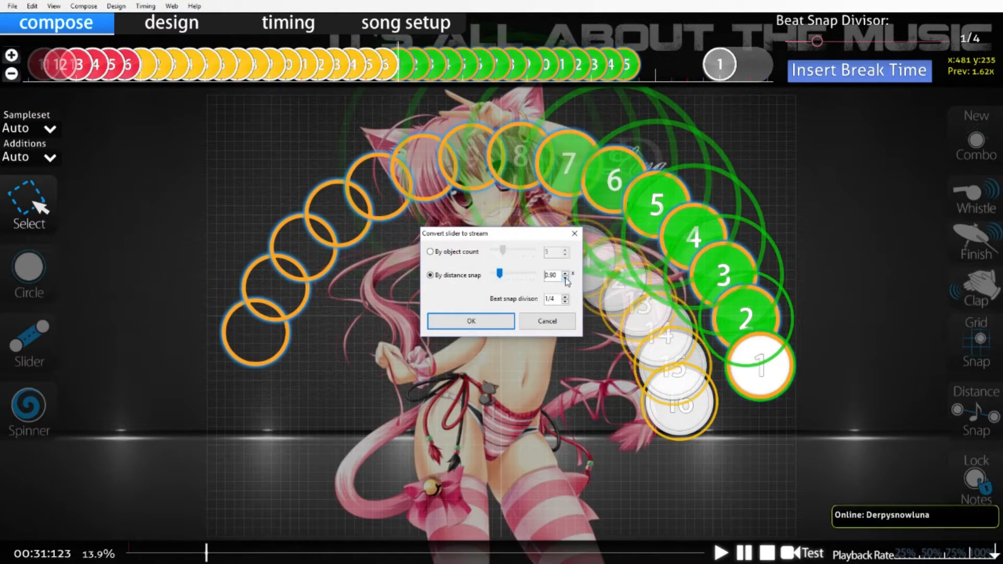
left_click(566, 281)
left_click(505, 324)
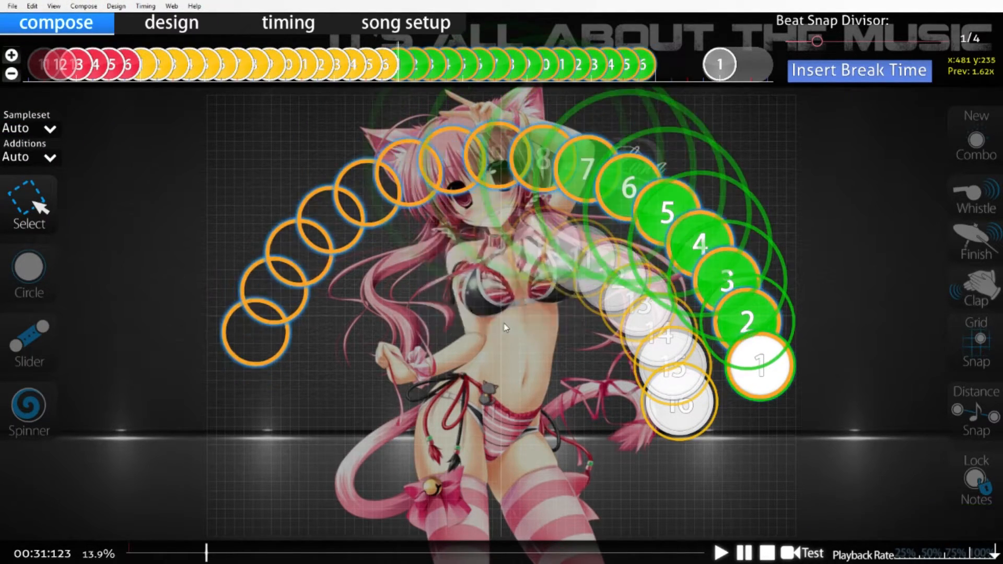
scroll(522, 312, "down", 2)
left_click(32, 6)
left_click(39, 18)
Step: Reposition the green slider's end control point and raise its middle control point to heighten the arc
left_click(761, 364)
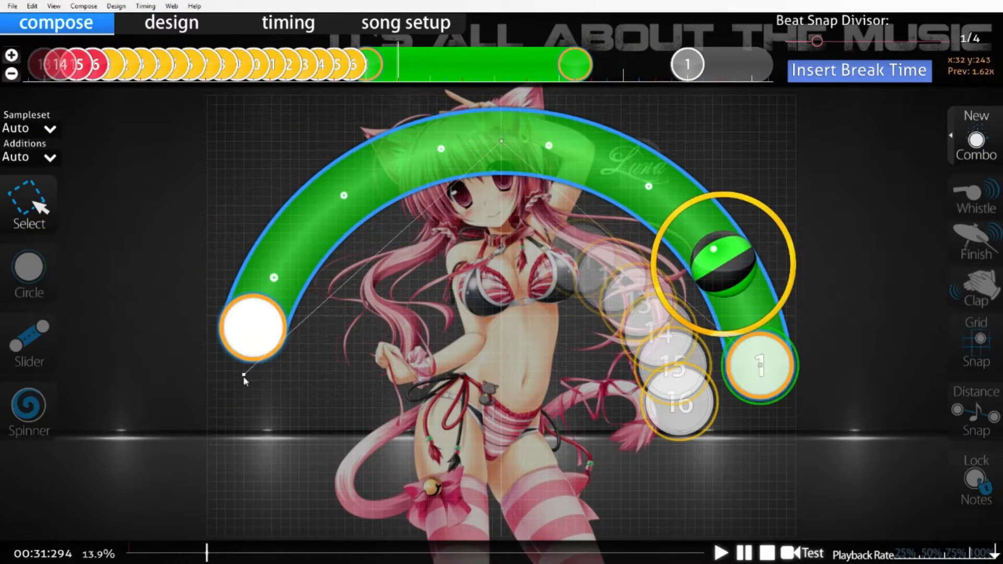
key("ctrl+h")
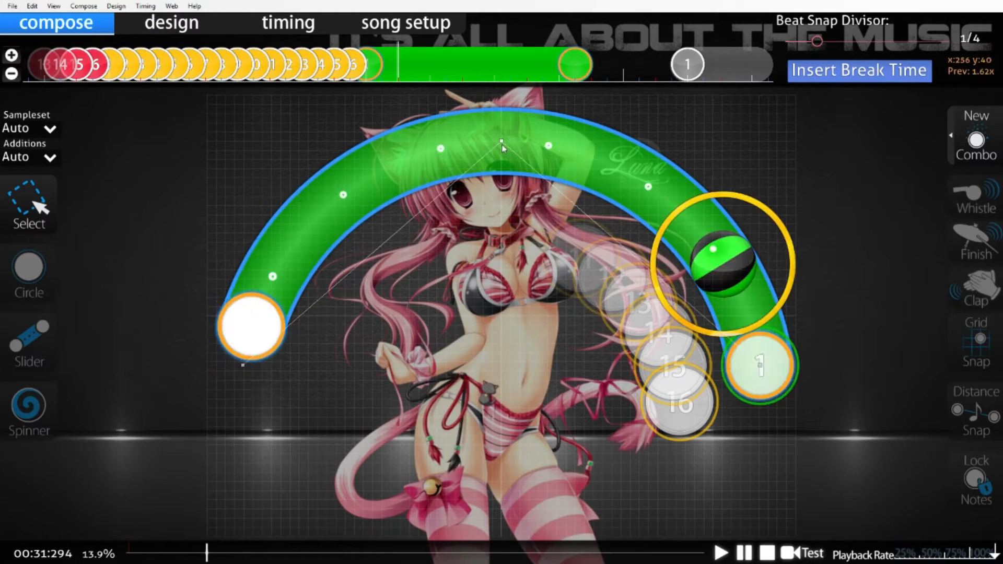
left_click_drag(502, 141, 502, 133)
Step: Convert the reshaped green slider to a 1/4 stream by distance snap and review the circles along the timeline
left_click(122, 67)
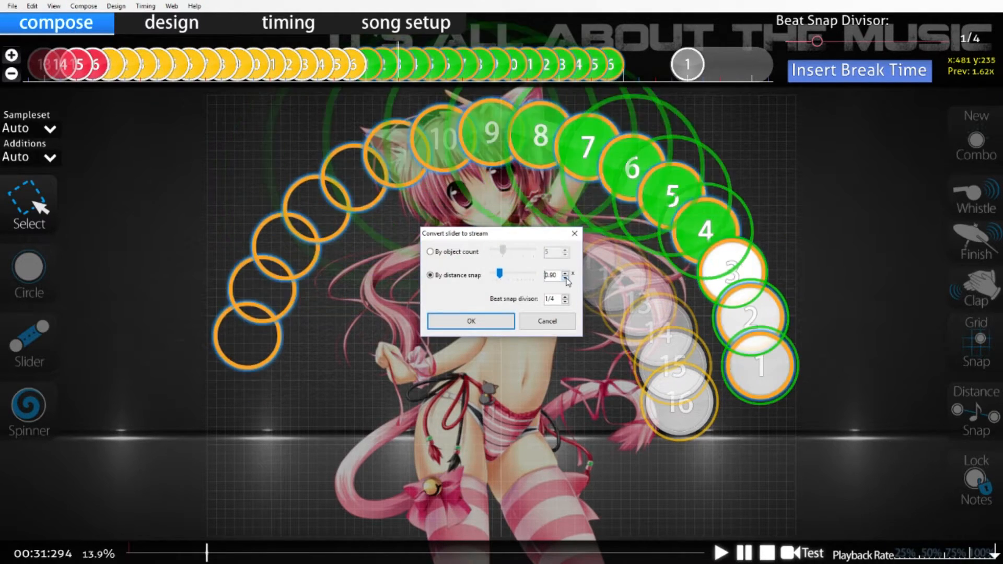
type("5")
left_click(491, 321)
scroll(493, 323, "up", 11)
scroll(496, 327, "down", 20)
scroll(497, 327, "up", 20)
scroll(708, 548, "up", 10)
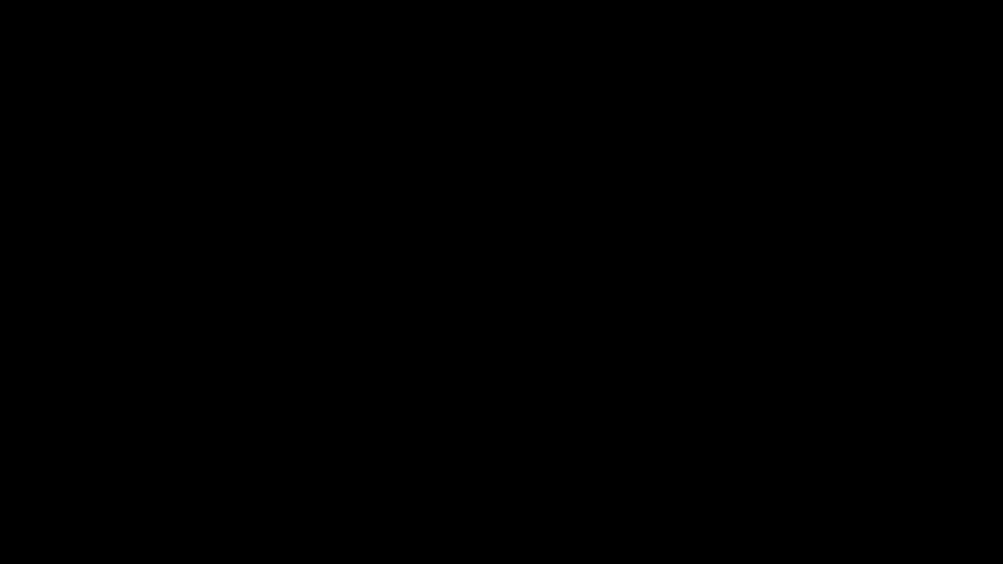